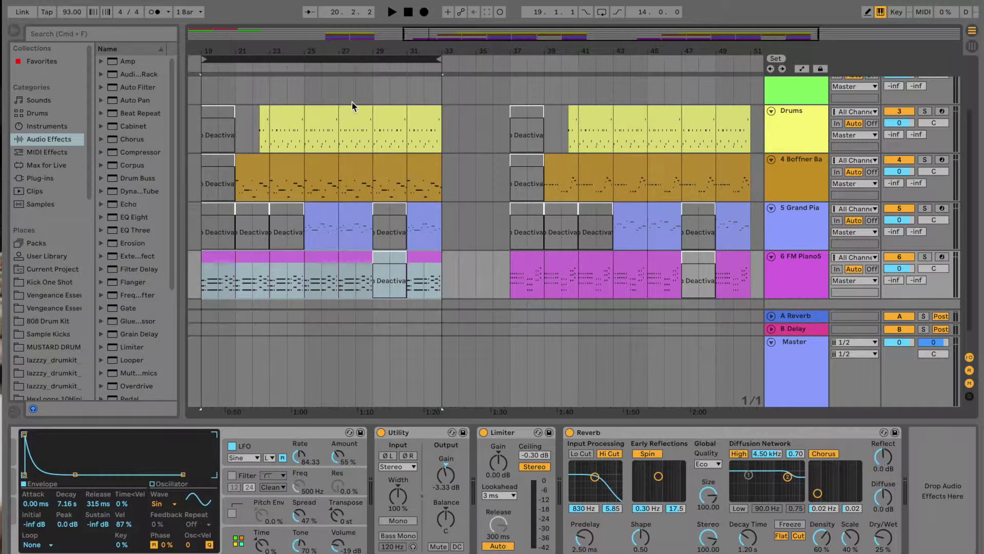
# - Compare the clips in the two arrangement sections starting at bars 19 and 37, from the Drums track through the FM Piano track
pyautogui.click(301, 59)
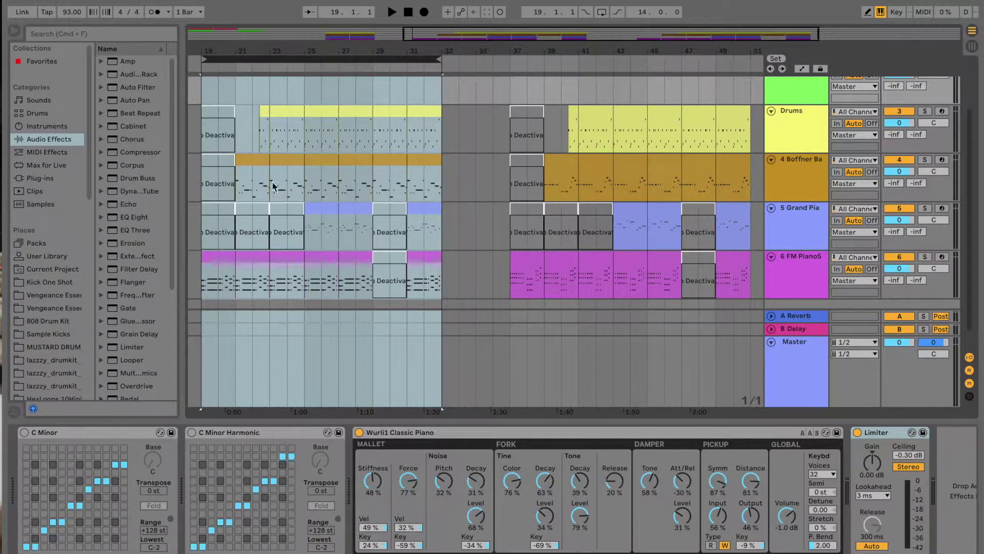
pyautogui.moveTo(505, 79); pyautogui.dragTo(762, 281)
pyautogui.hscroll(3, 762, 282)
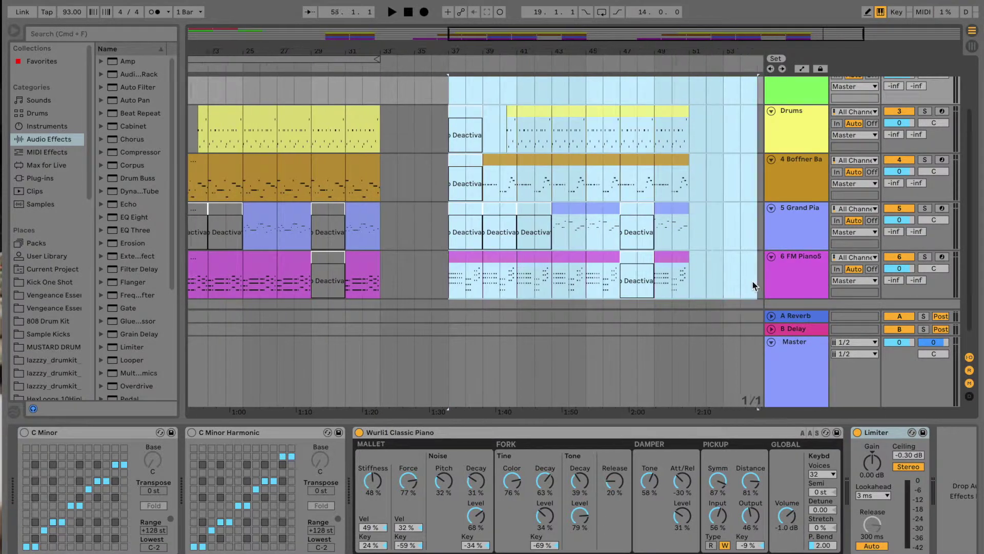
pyautogui.scroll(1, 691, 293)
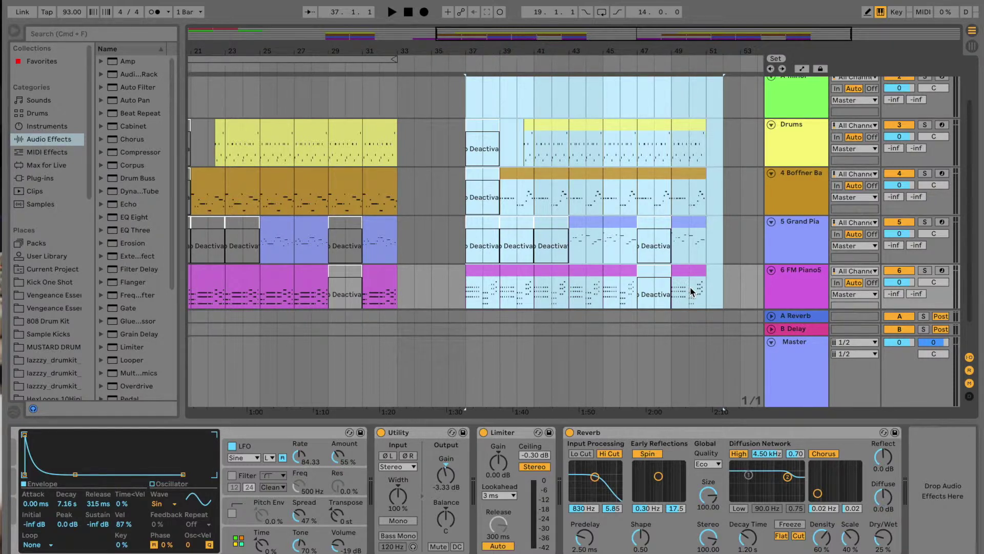
pyautogui.hscroll(-3, 692, 292)
pyautogui.scroll(-1, 692, 291)
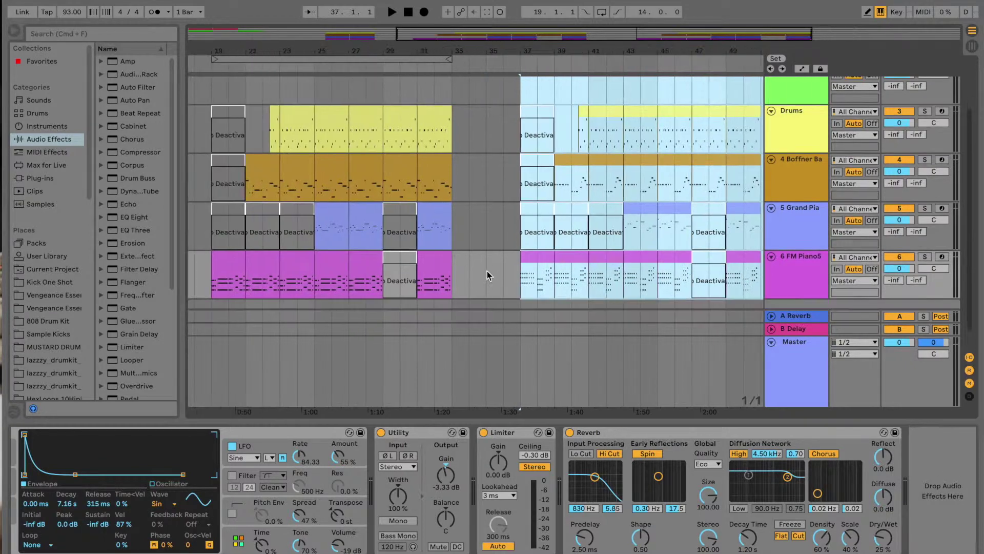
# - Select the looped section starting at bar 19 and play it through, stopping playback around bar 33
pyautogui.click(320, 60)
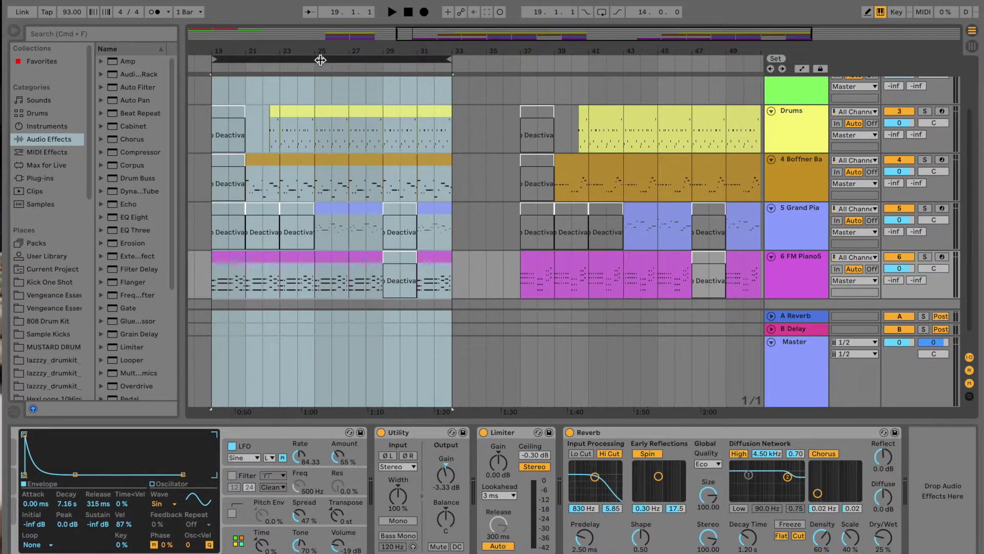
pyautogui.press('space')
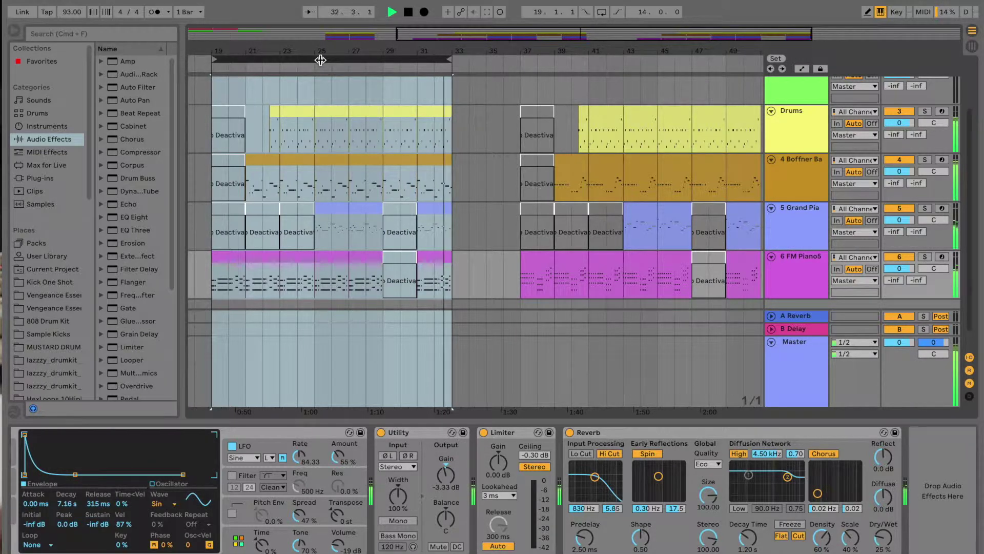
pyautogui.scroll(-1, 321, 60)
pyautogui.press('space')
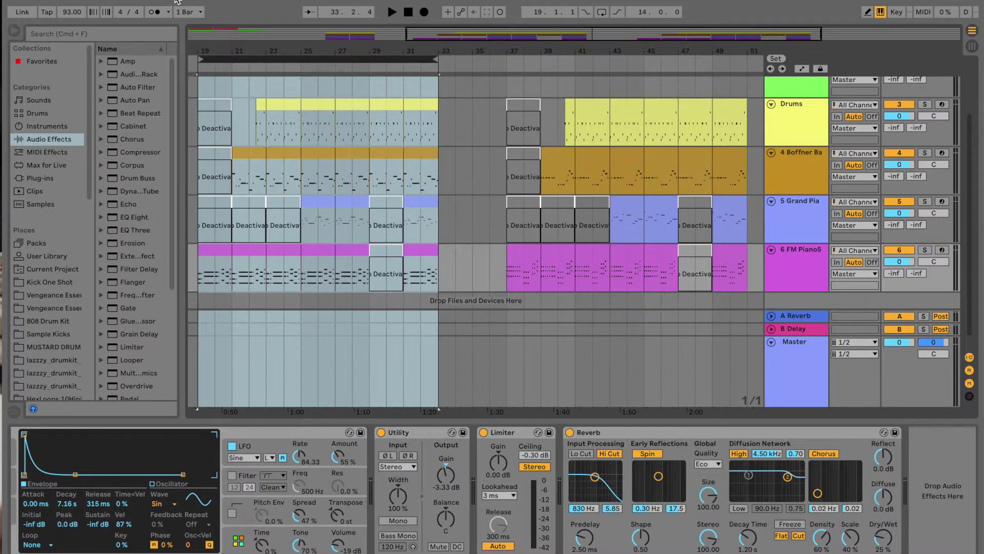
# - Move the 14-bar loop to start at bar 37 and play the second section
pyautogui.moveTo(271, 57); pyautogui.dragTo(581, 67)
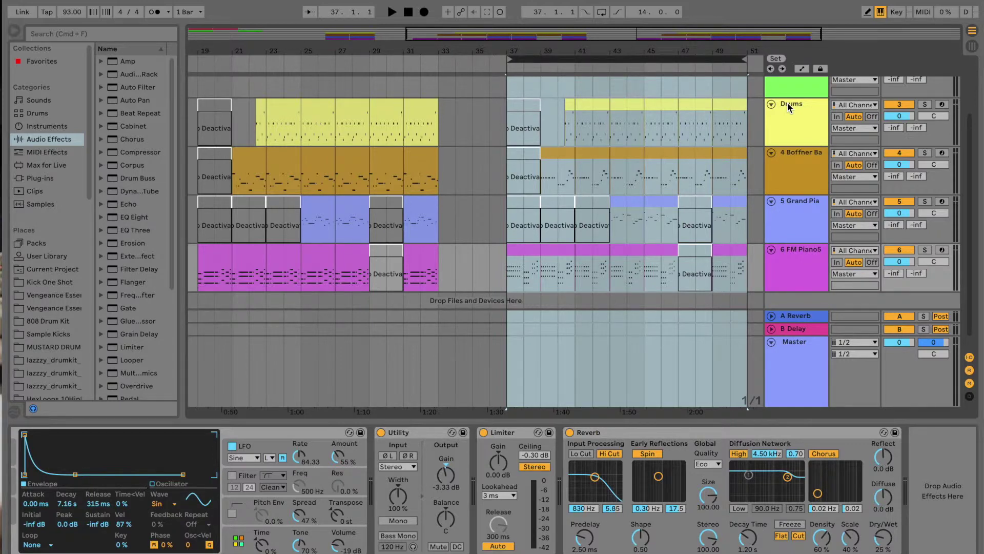
pyautogui.press('space')
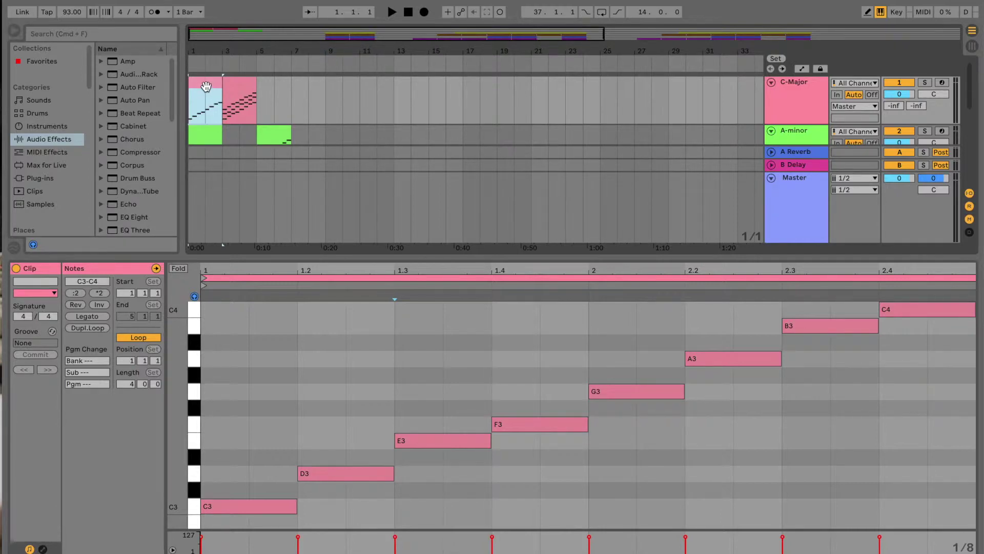
# - Solo the C-Major track and play its scale clip from the beginning
pyautogui.click(205, 371)
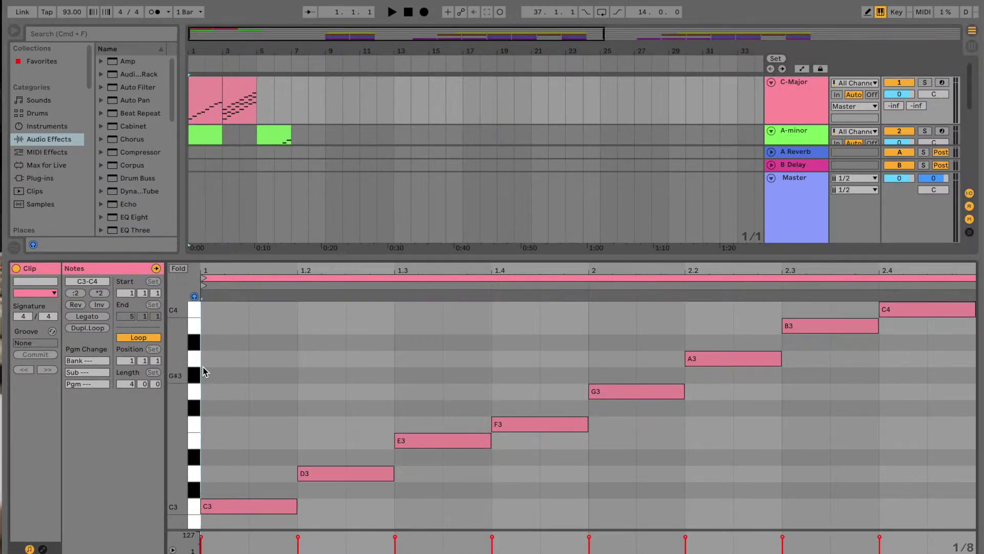
pyautogui.press('space')
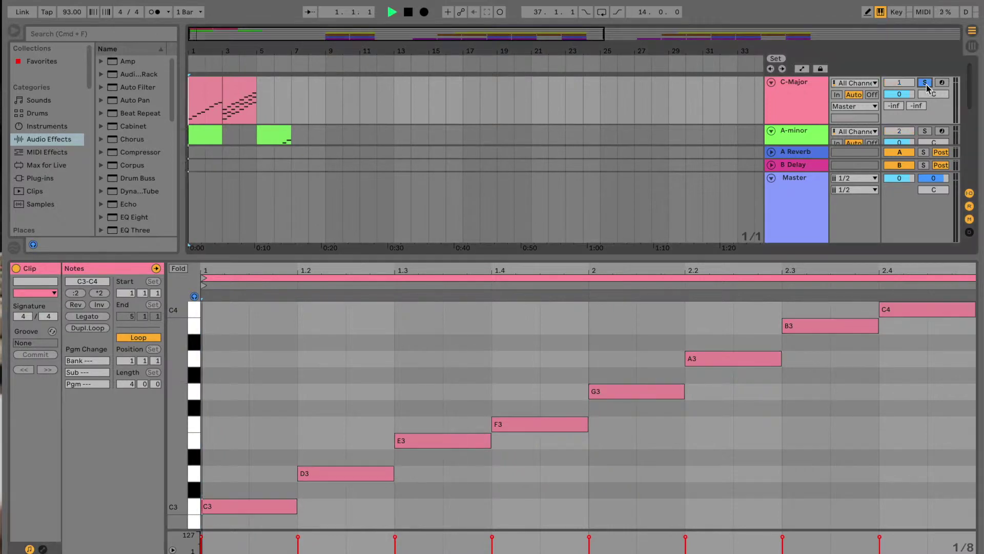
pyautogui.click(925, 82)
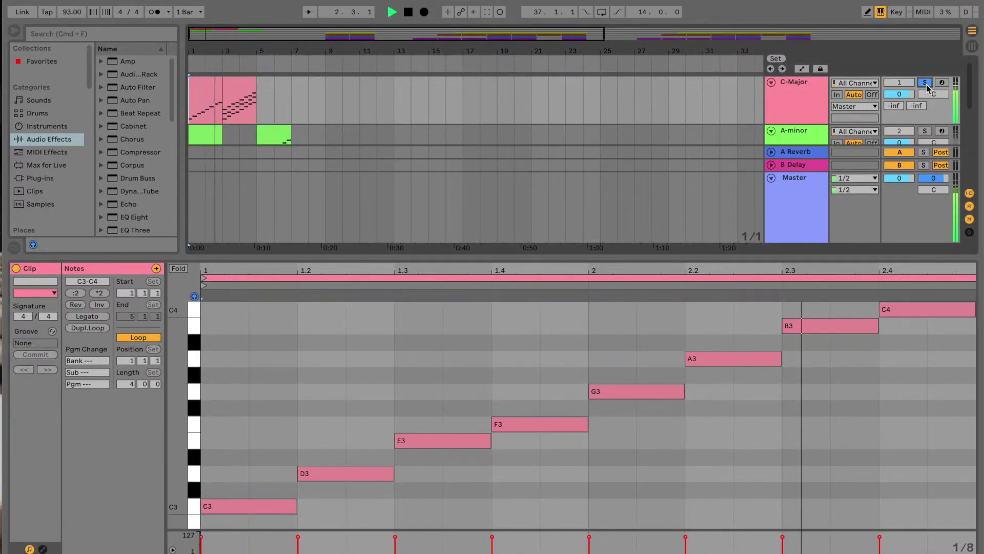
pyautogui.press('space')
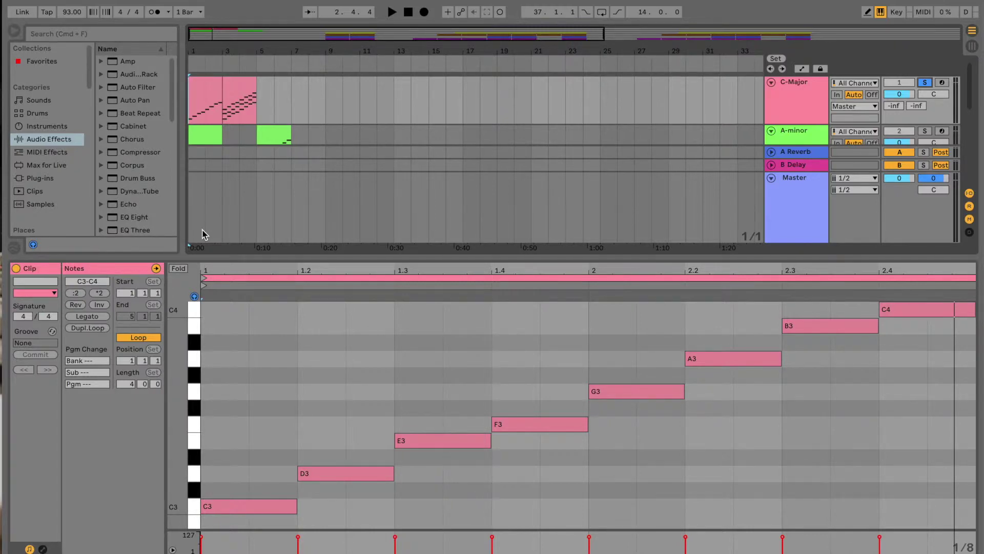
# - Audition the first four notes of the C major scale: C3, D3, E3 and F3
pyautogui.click(253, 508)
pyautogui.click(331, 480)
pyautogui.click(426, 444)
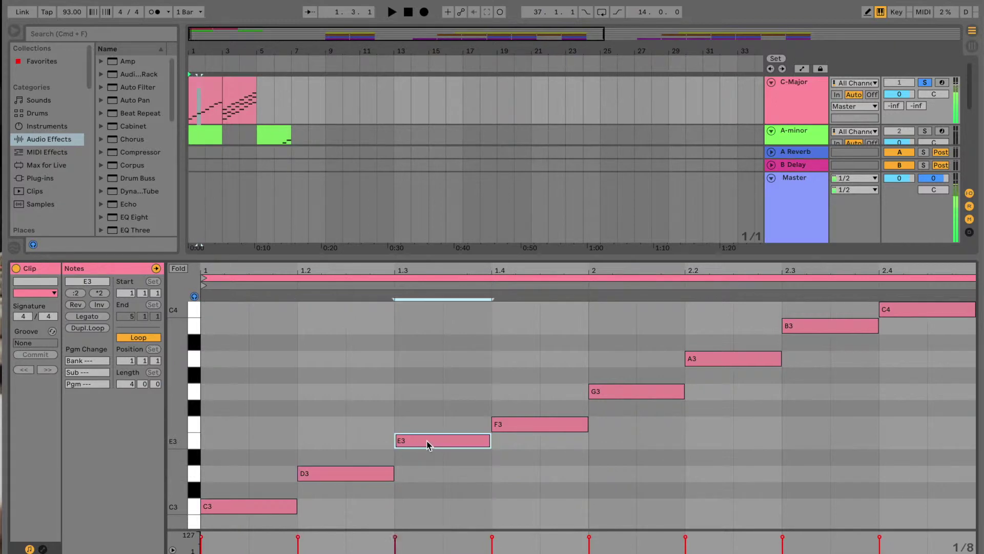
pyautogui.click(524, 425)
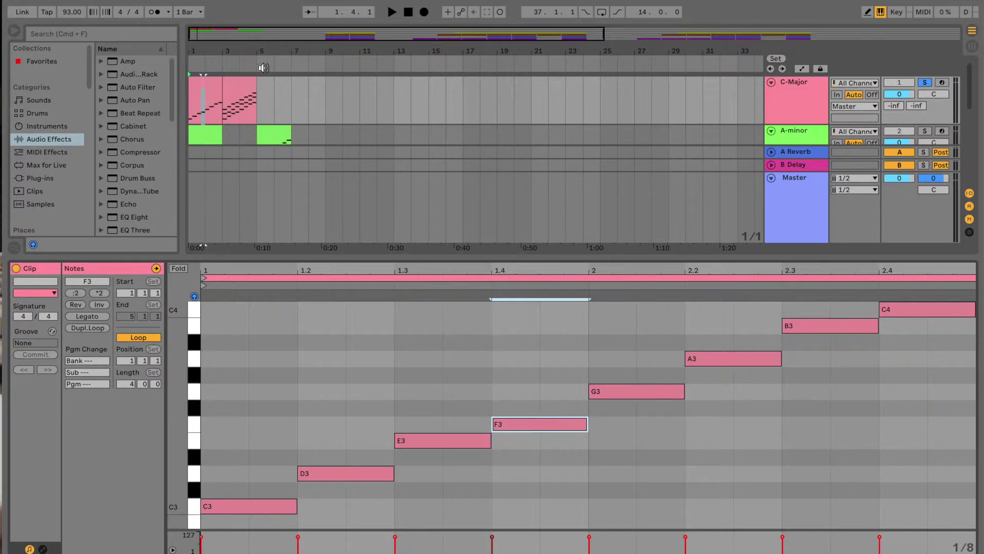
# - Open the C-Major track's chord clip at bar 3 and play all its chords from the start
pyautogui.click(238, 84)
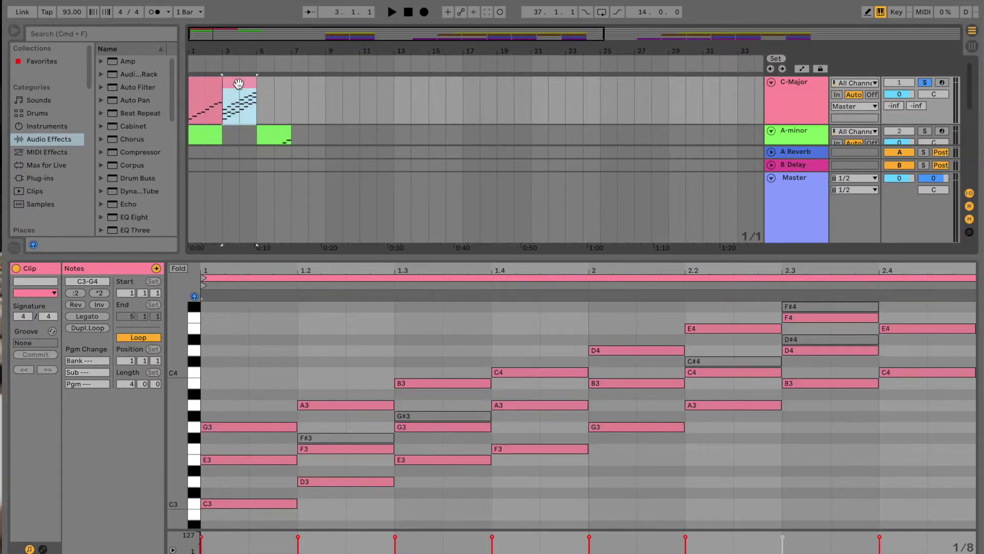
pyautogui.click(204, 323)
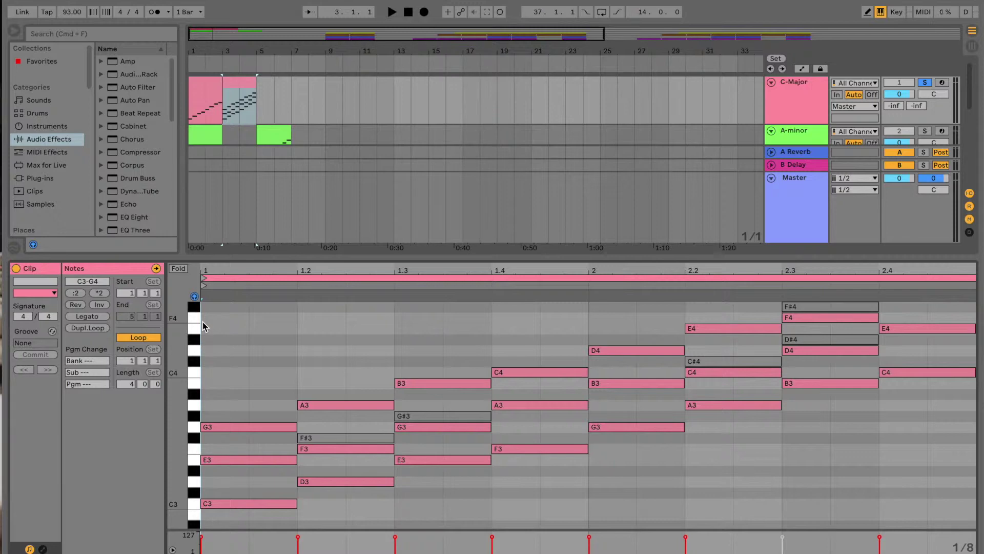
pyautogui.press('space')
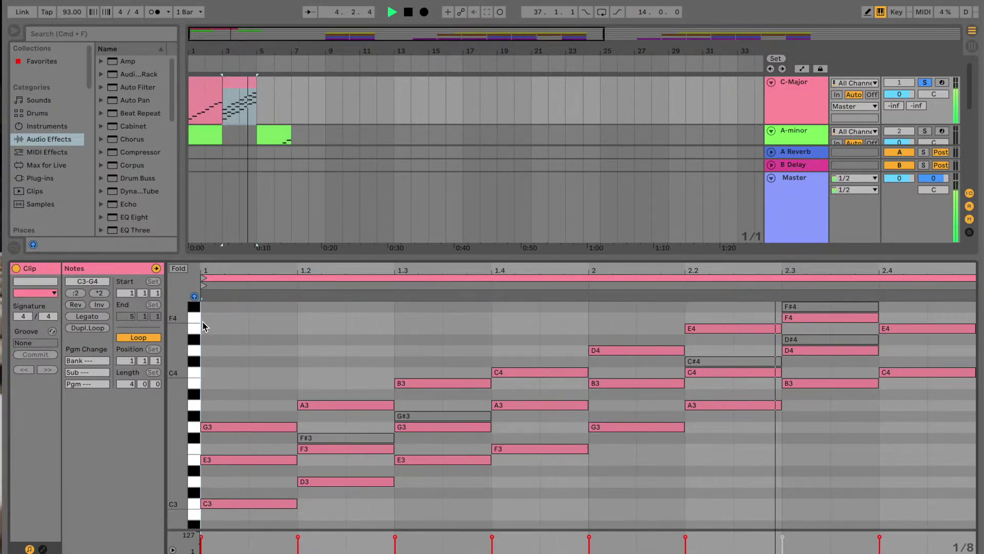
pyautogui.press('space')
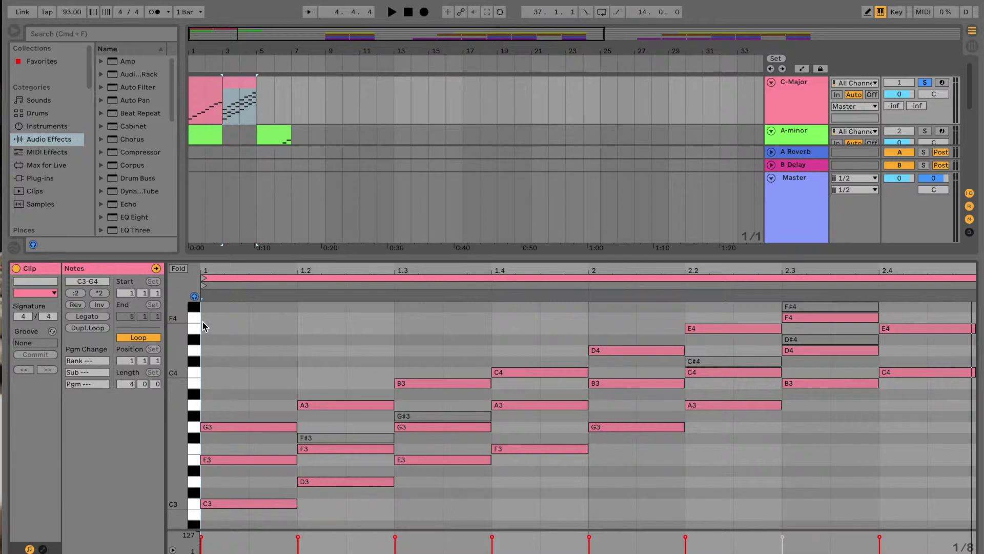
# - Select and audition the notes of the first two chords in the C-Major chord clip, at beats 1 and 1.2
pyautogui.click(442, 459)
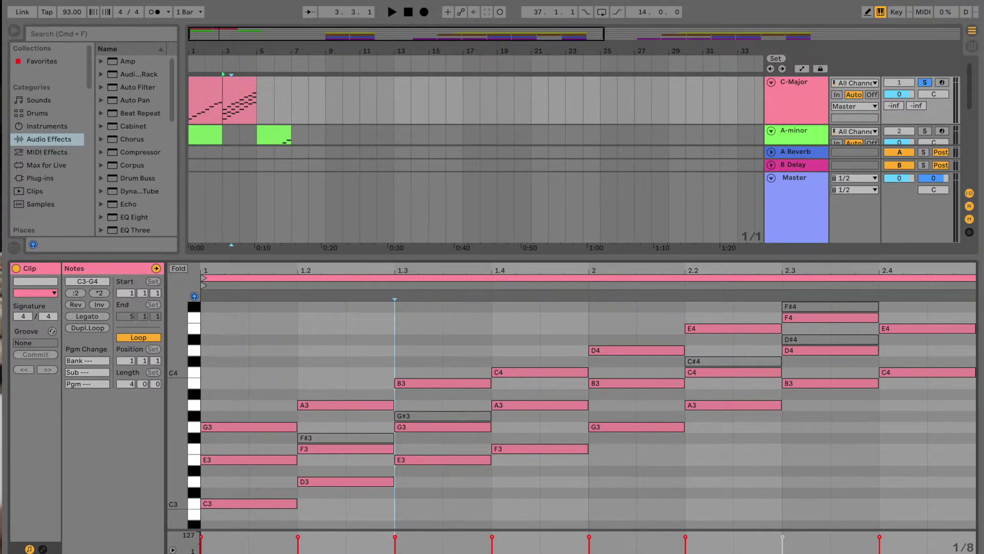
pyautogui.click(257, 402)
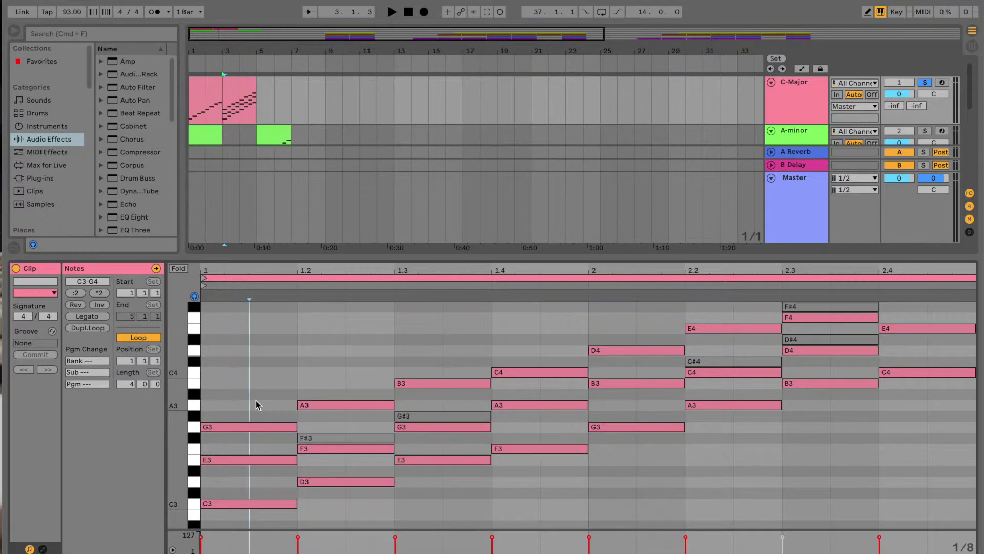
pyautogui.moveTo(256, 405); pyautogui.dragTo(251, 515)
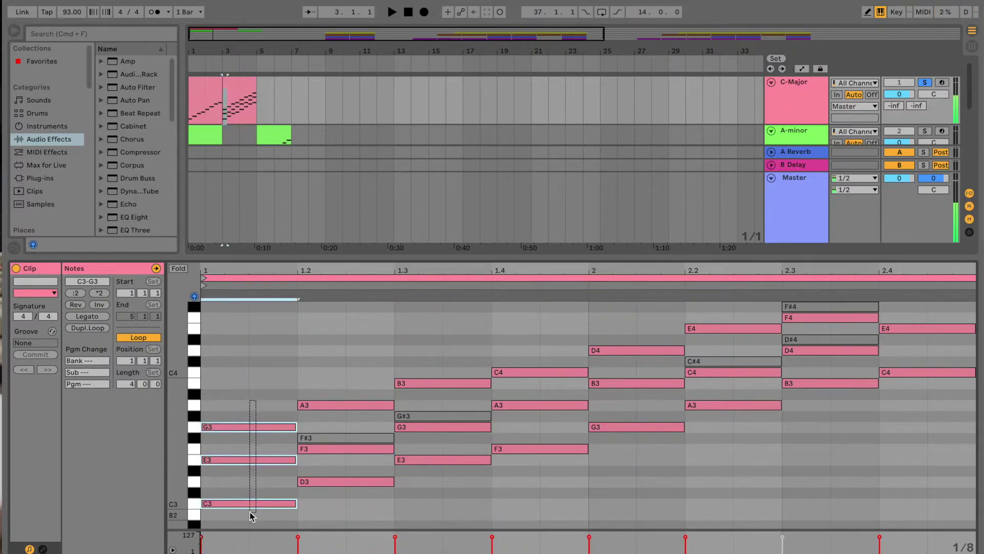
pyautogui.moveTo(333, 358); pyautogui.dragTo(334, 510)
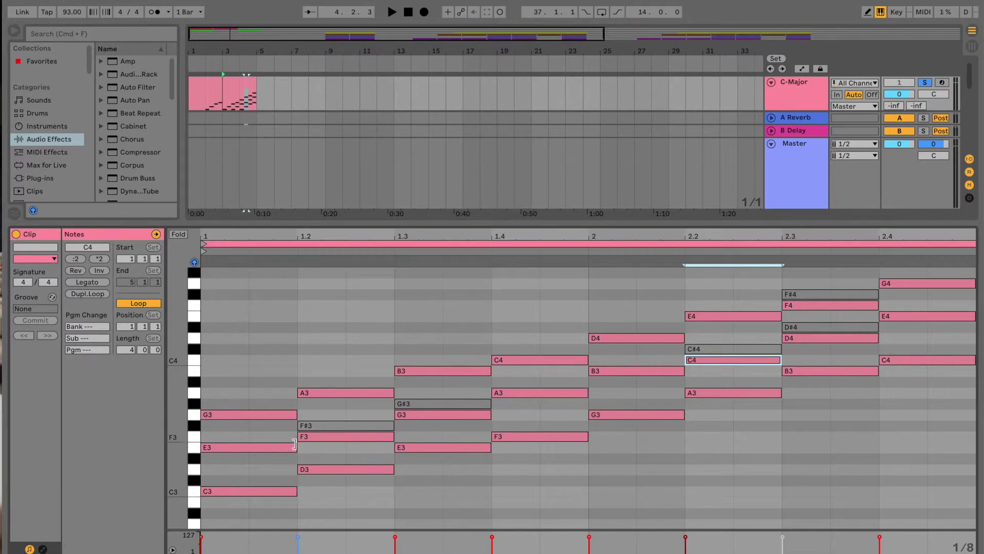
# - Audition the middle notes of the first three C-Major chords: E3, F3 and G3
pyautogui.click(280, 447)
pyautogui.click(334, 437)
pyautogui.click(403, 416)
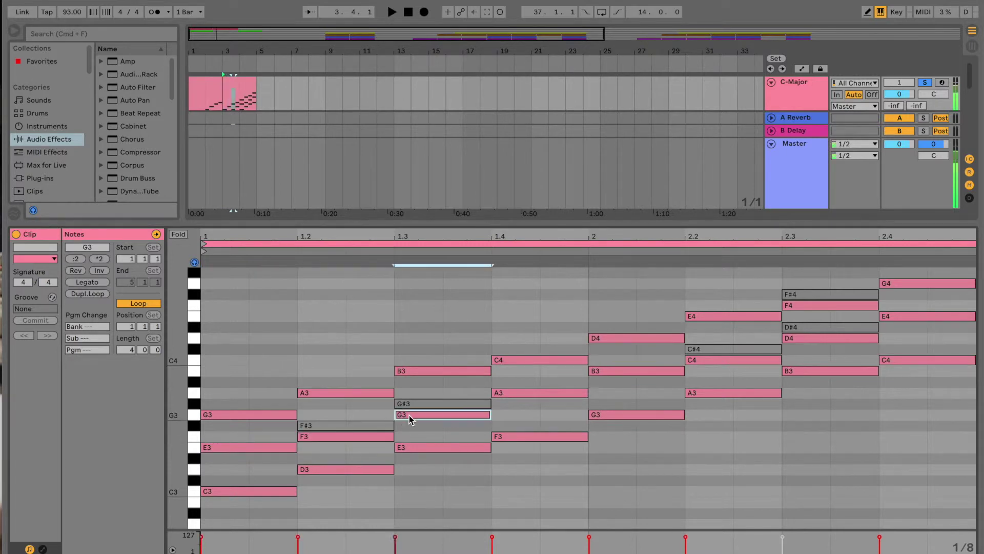
# - Compare the deactivated F#3 and G#3 notes with the active F3 and G3 in the second and third chords
pyautogui.click(348, 427)
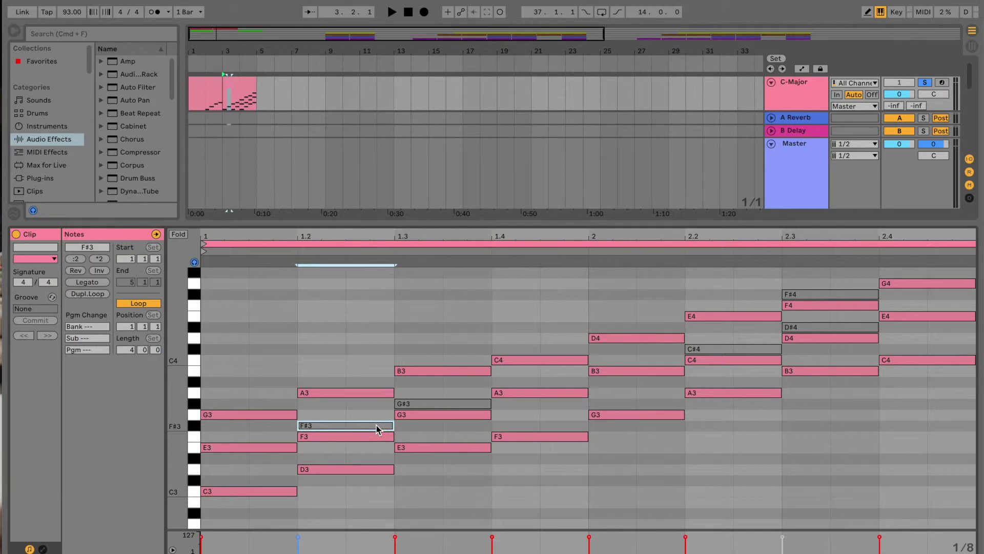
pyautogui.click(376, 427)
pyautogui.click(374, 436)
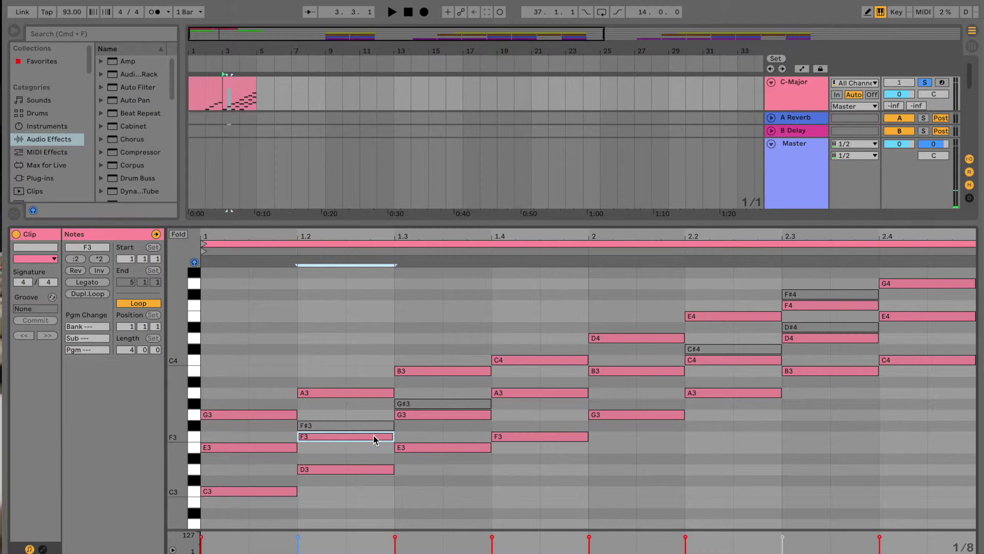
pyautogui.click(417, 401)
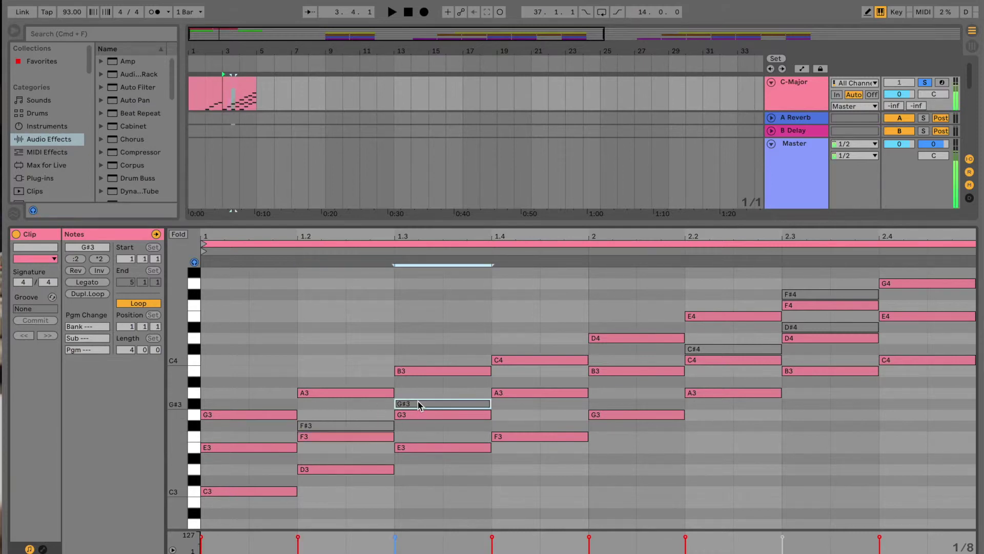
pyautogui.click(419, 416)
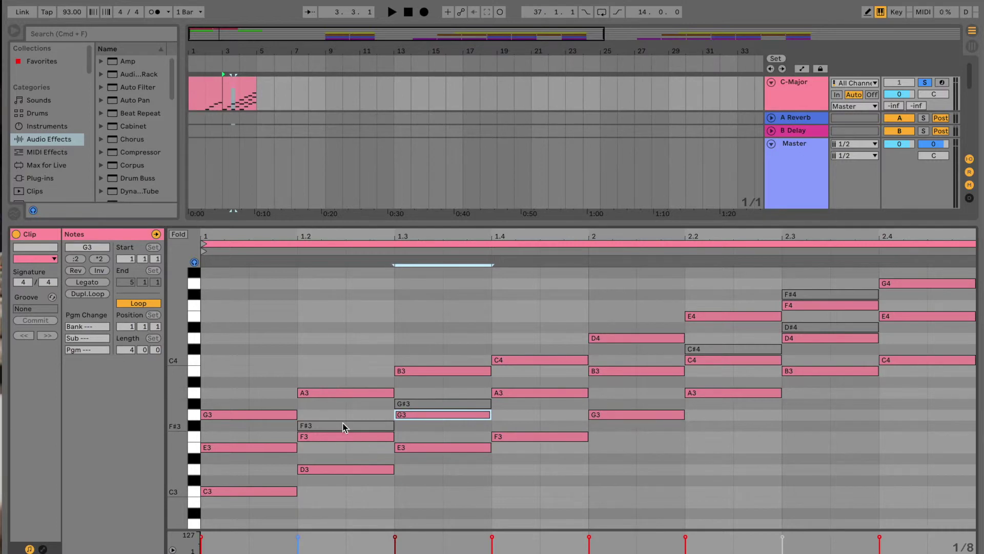
# - Audition the deactivated middle notes across the C-Major chords: F#3, G#3, C#4 and D#4
pyautogui.click(344, 426)
pyautogui.click(411, 404)
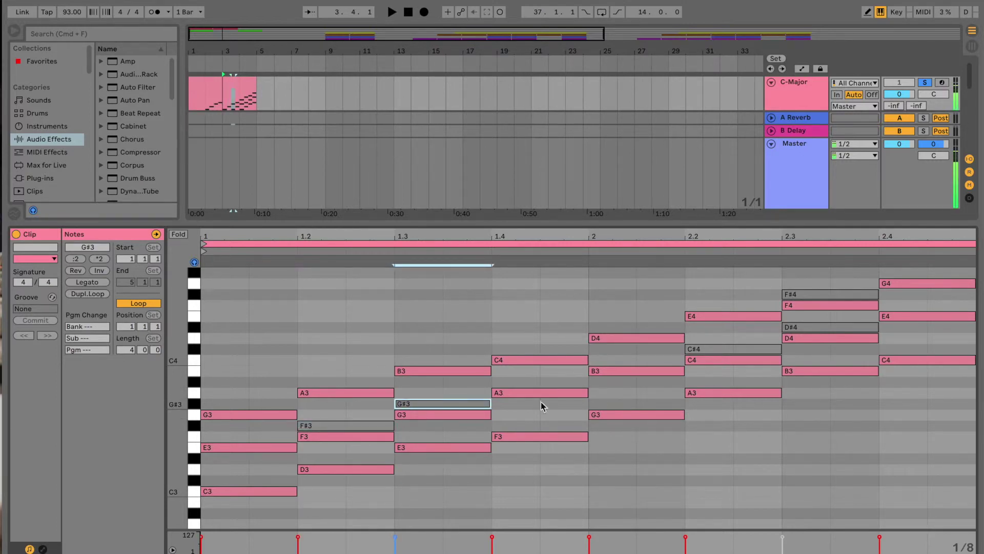
pyautogui.click(721, 349)
pyautogui.click(817, 327)
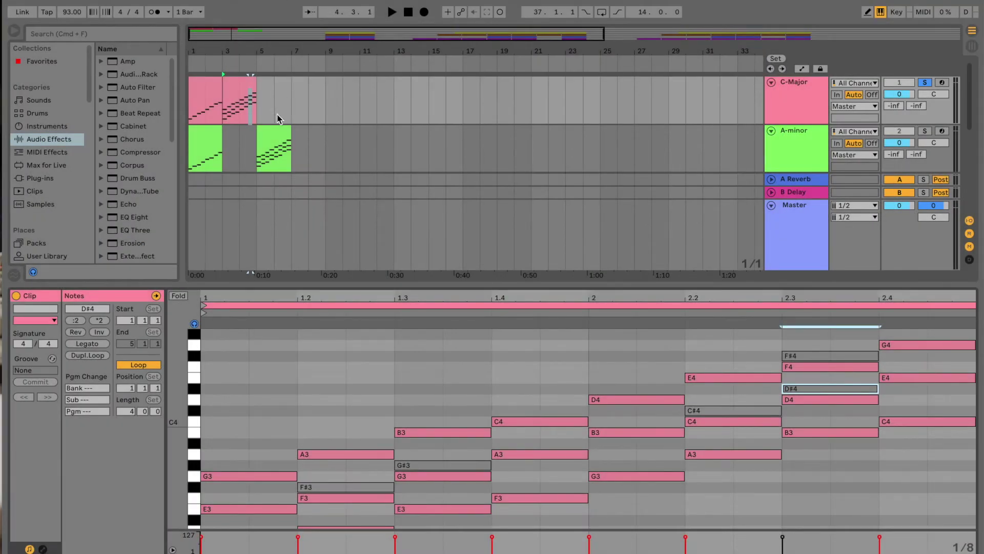
# - Open the A-minor track's chord clip at bar 5 in an enlarged note editor and audition its deactivated notes, including F3 and A#3
pyautogui.click(268, 138)
pyautogui.moveTo(343, 281); pyautogui.dragTo(344, 221)
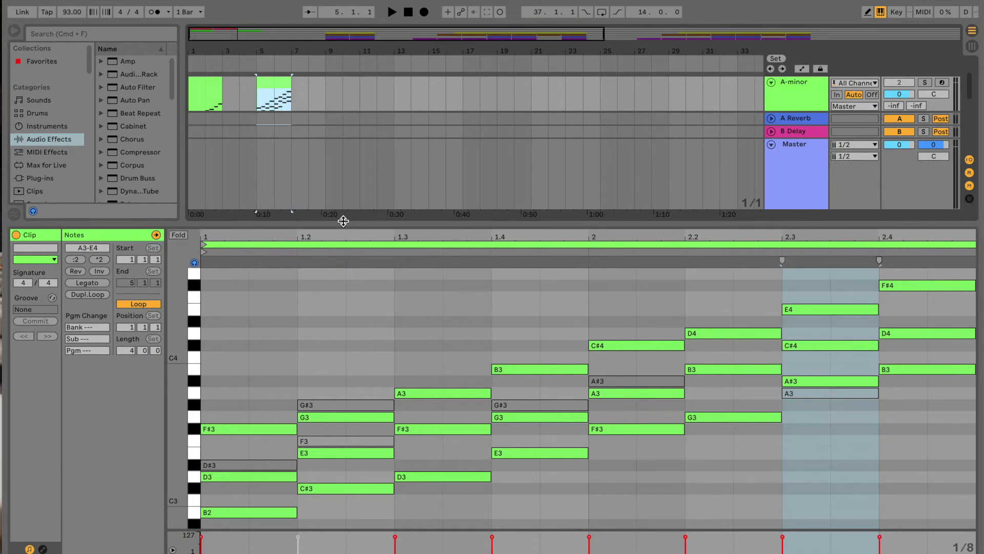
pyautogui.click(268, 438)
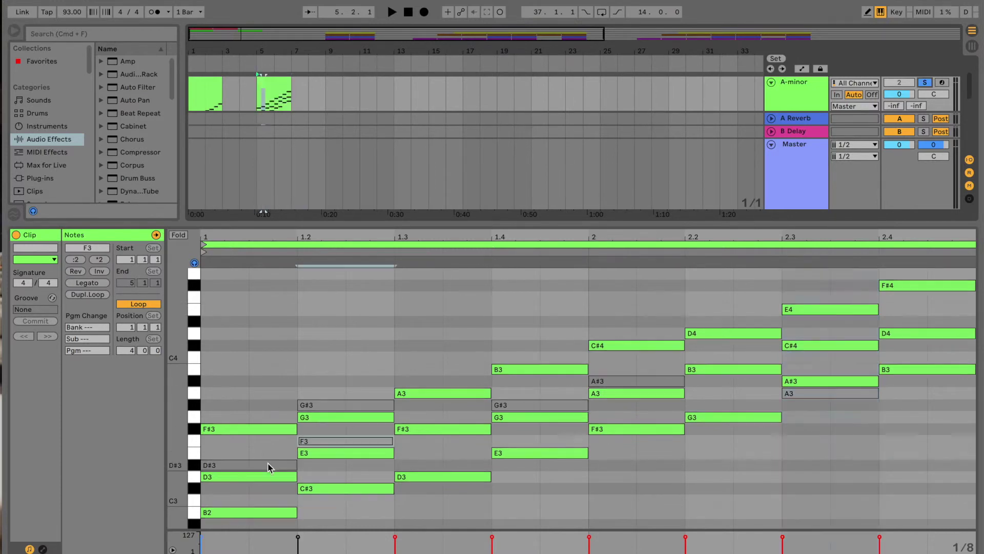
pyautogui.click(331, 443)
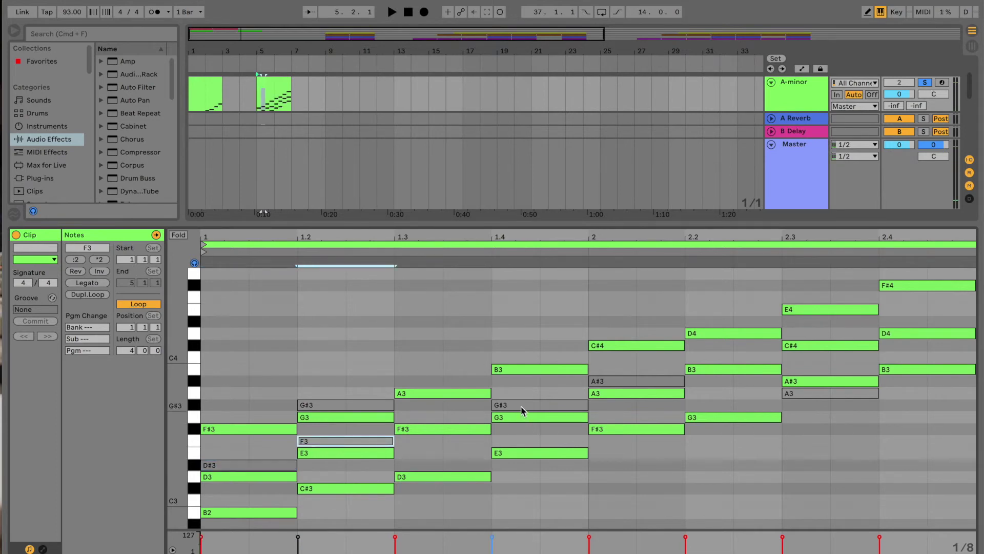
pyautogui.click(611, 383)
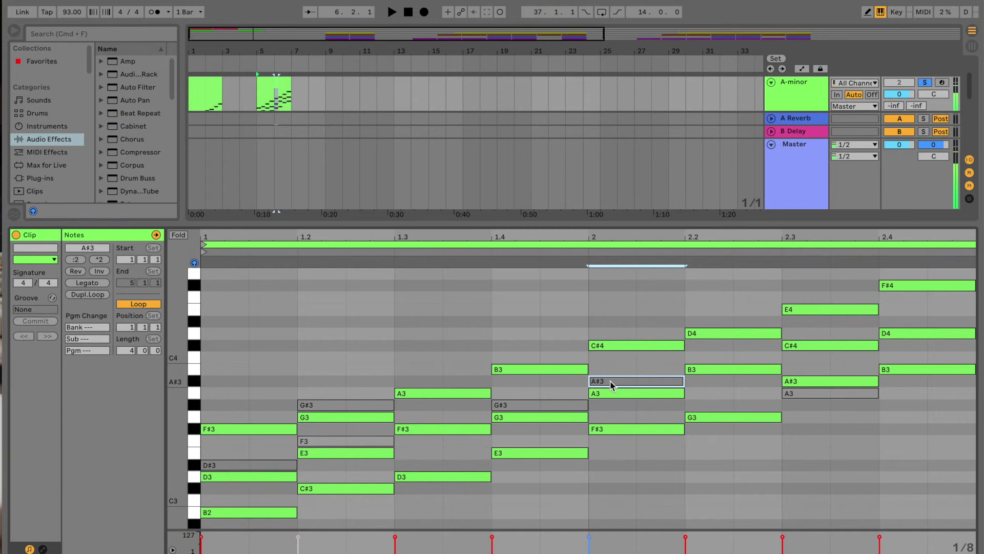